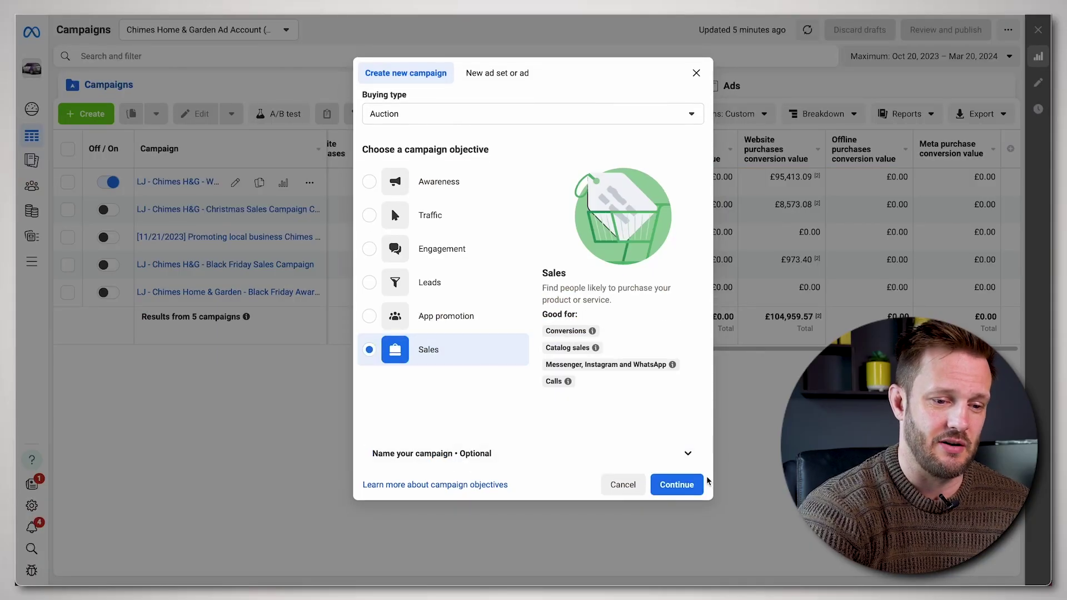
# Continue to the campaign setup choice, leaving Advantage+ shopping campaign selected.
pyautogui.click(679, 491)
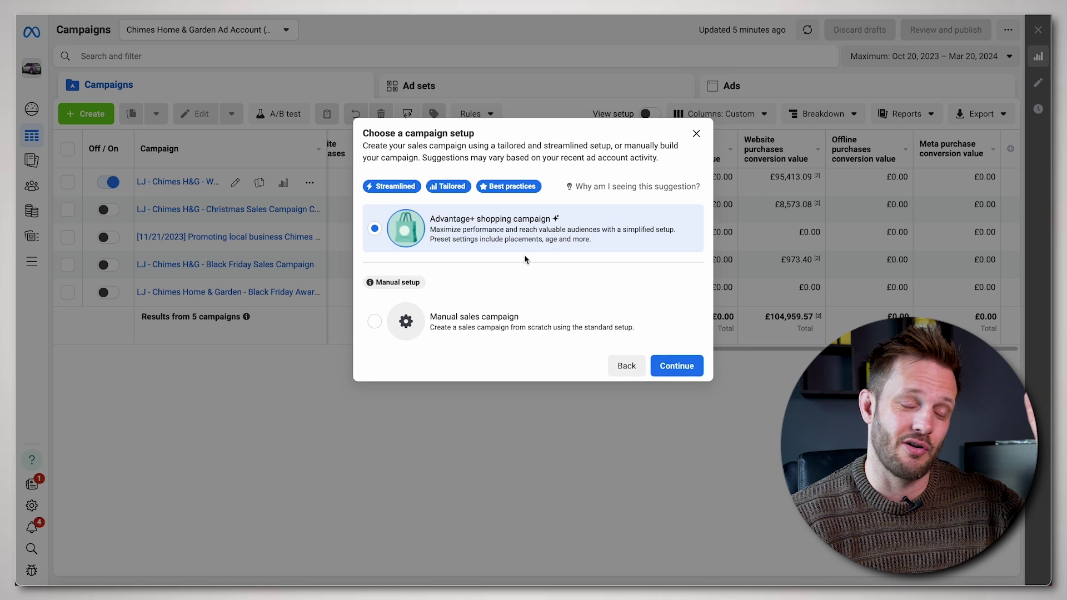
# Create the Advantage+ shopping campaign 03/20/2024 draft and bring up its editing form.
pyautogui.click(663, 371)
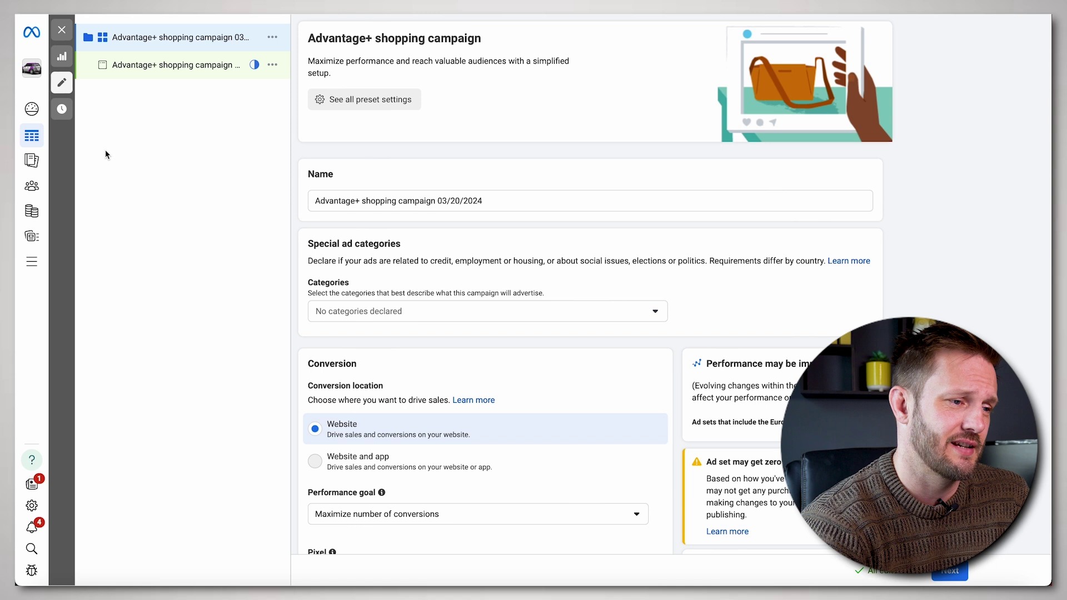
# Close the new campaign's editor and scroll across the Campaigns table's metric columns.
pyautogui.click(62, 35)
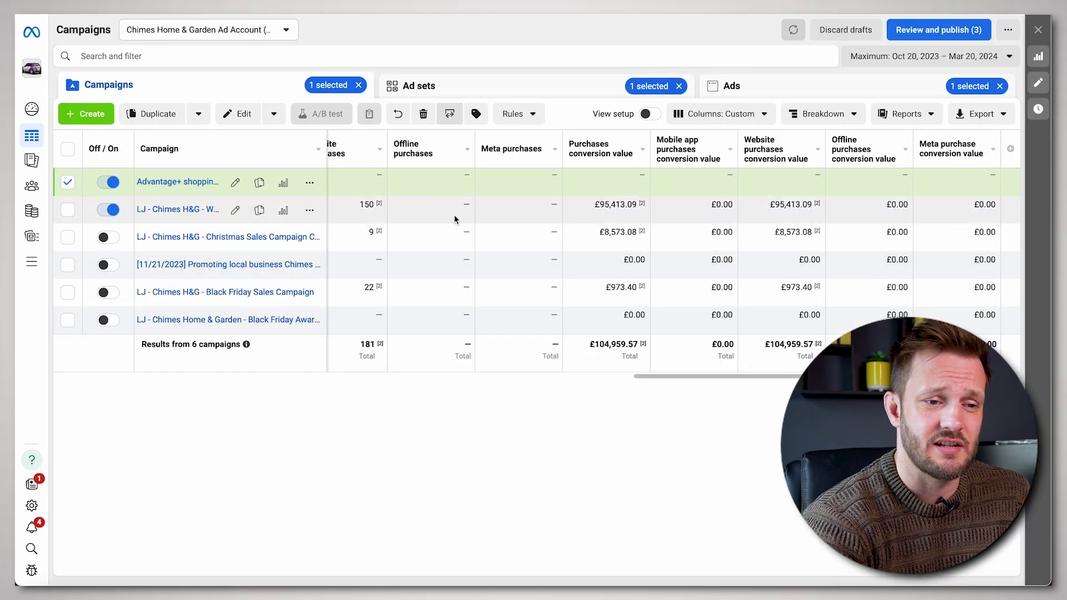
pyautogui.hscroll(-10, 466, 214)
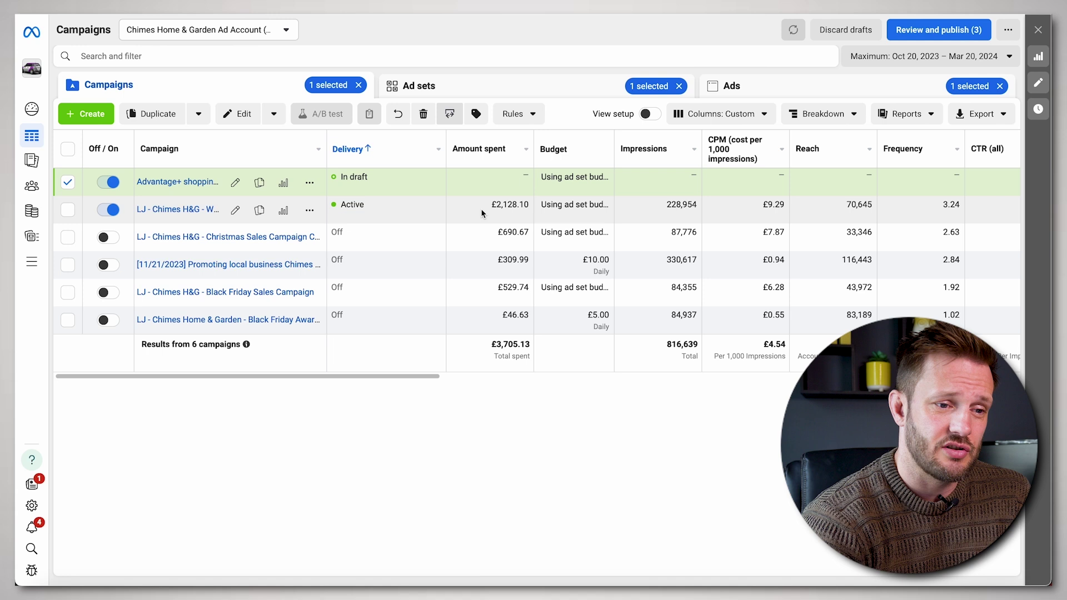
pyautogui.hscroll(6, 732, 210)
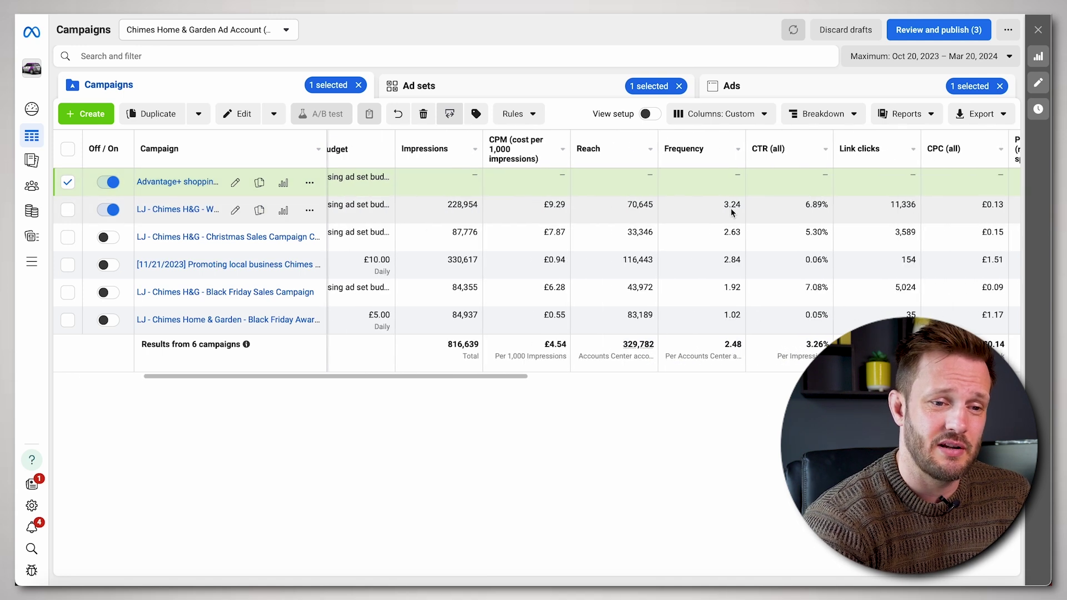
pyautogui.hscroll(10, 731, 210)
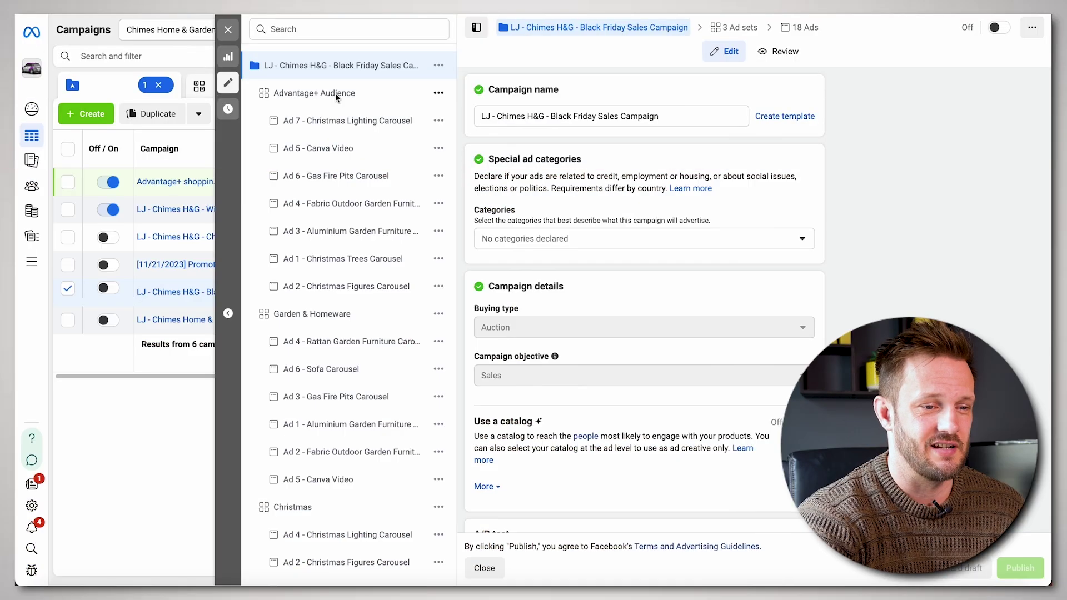
# Open the Advantage+ Audience ad set within the Black Friday Sales Campaign.
pyautogui.click(335, 92)
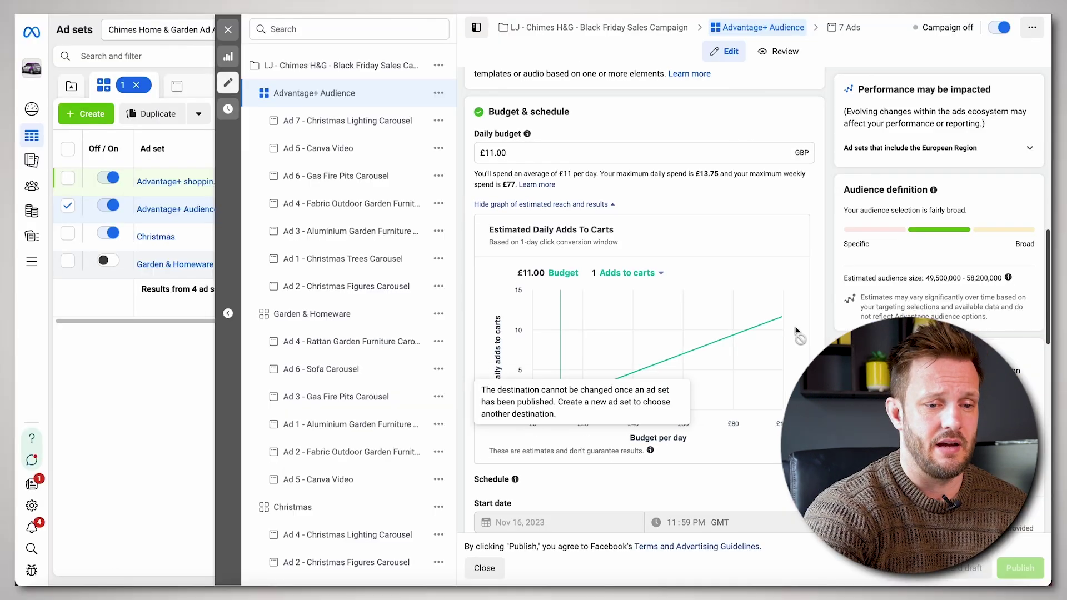
# Scroll the ad set down to its Advantage+ audience section.
pyautogui.scroll(-10, 796, 332)
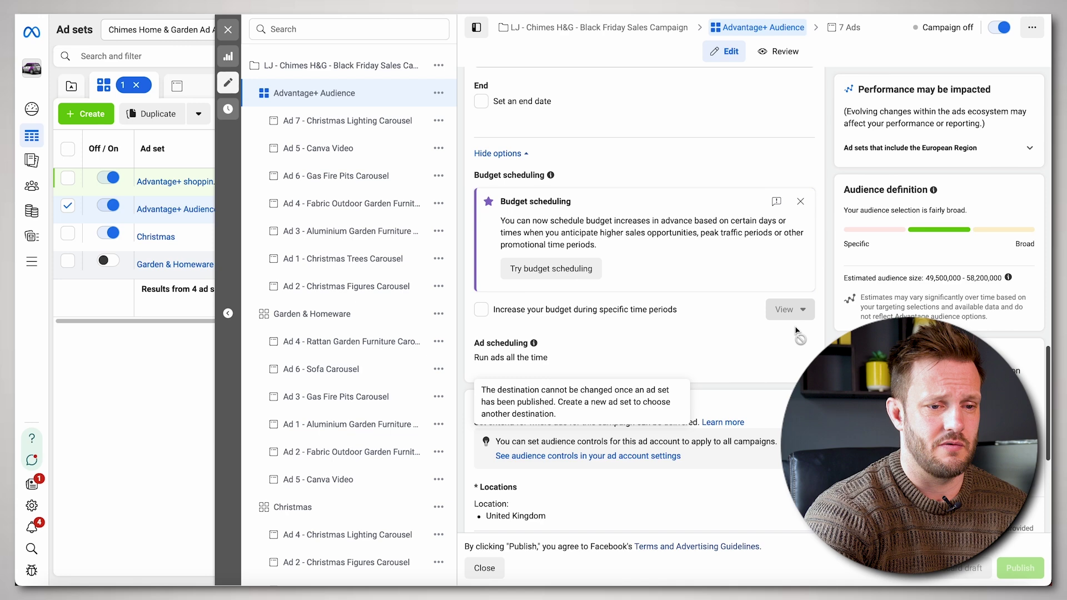
pyautogui.scroll(-3, 797, 332)
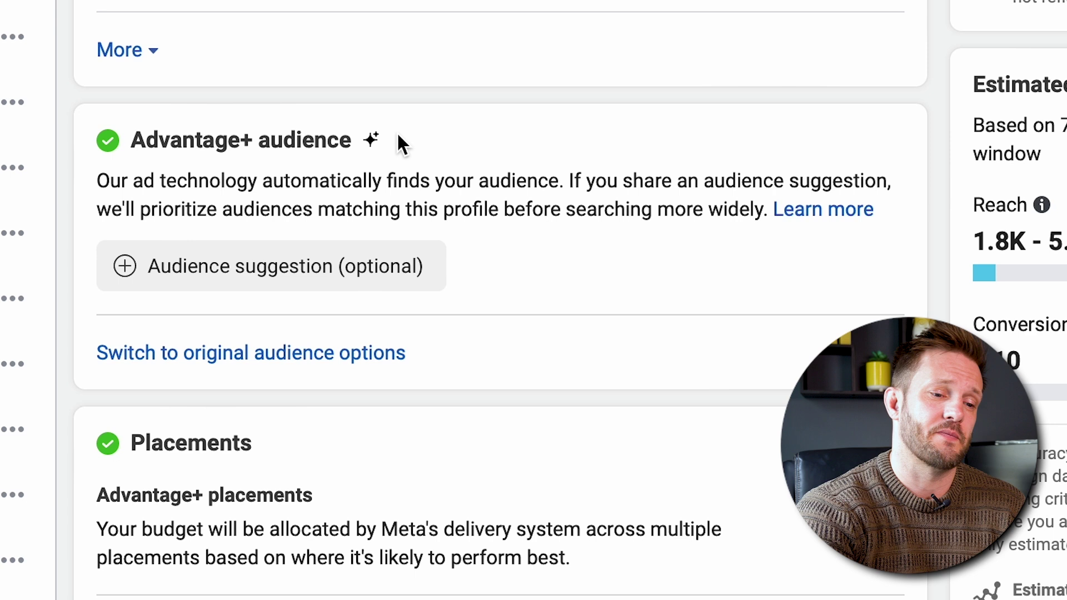
# Expand the optional audience suggestion fields under Advantage+ audience.
pyautogui.click(252, 286)
pyautogui.moveTo(277, 264)
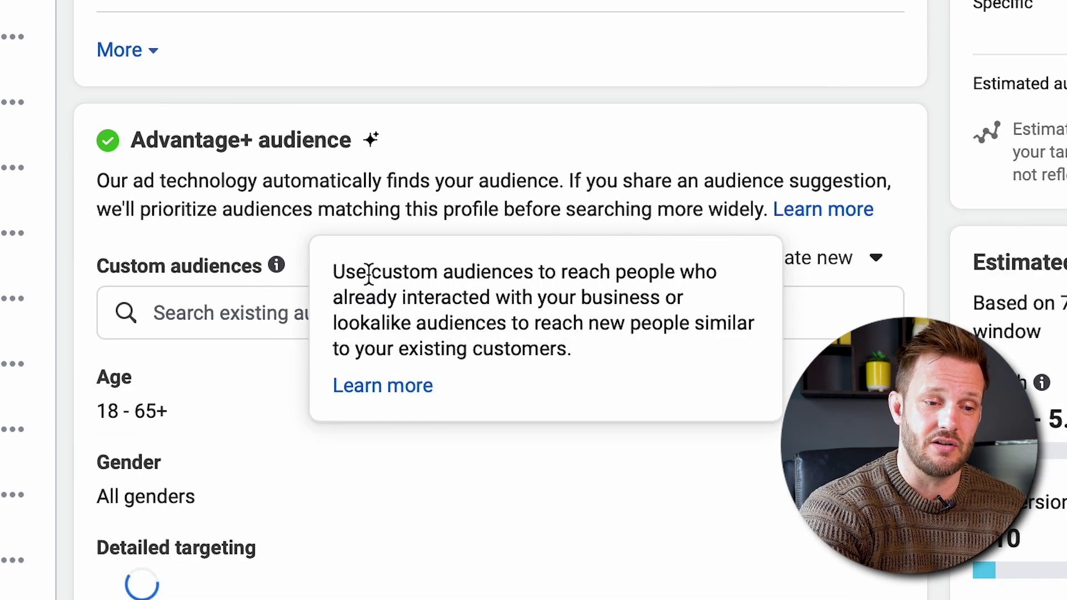
pyautogui.scroll(-4, 248, 307)
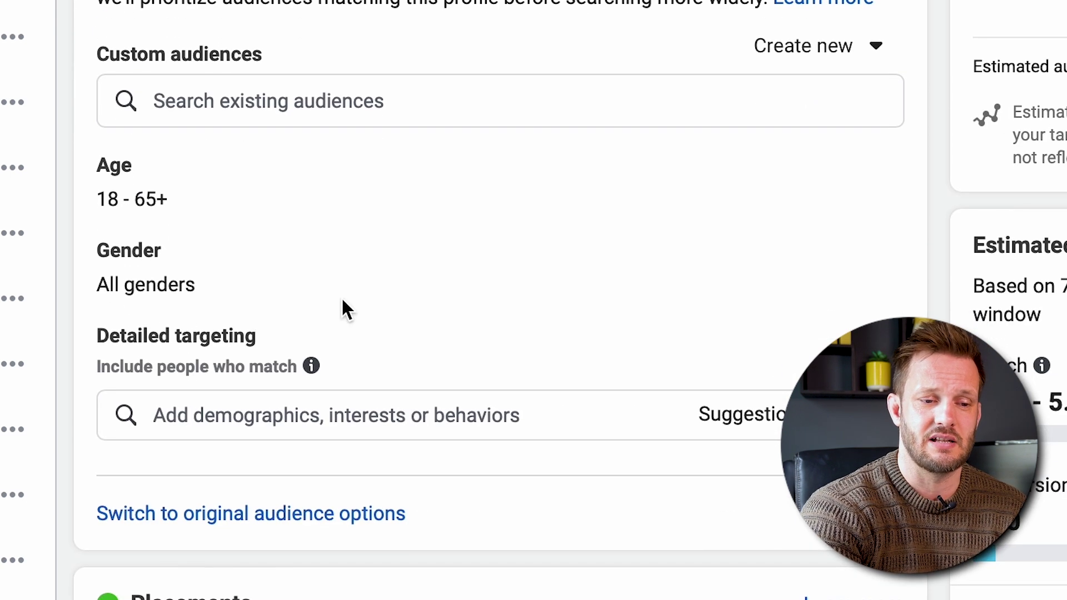
# Browse the saved custom audiences, then begin adding detailed targeting interests.
pyautogui.moveTo(468, 263)
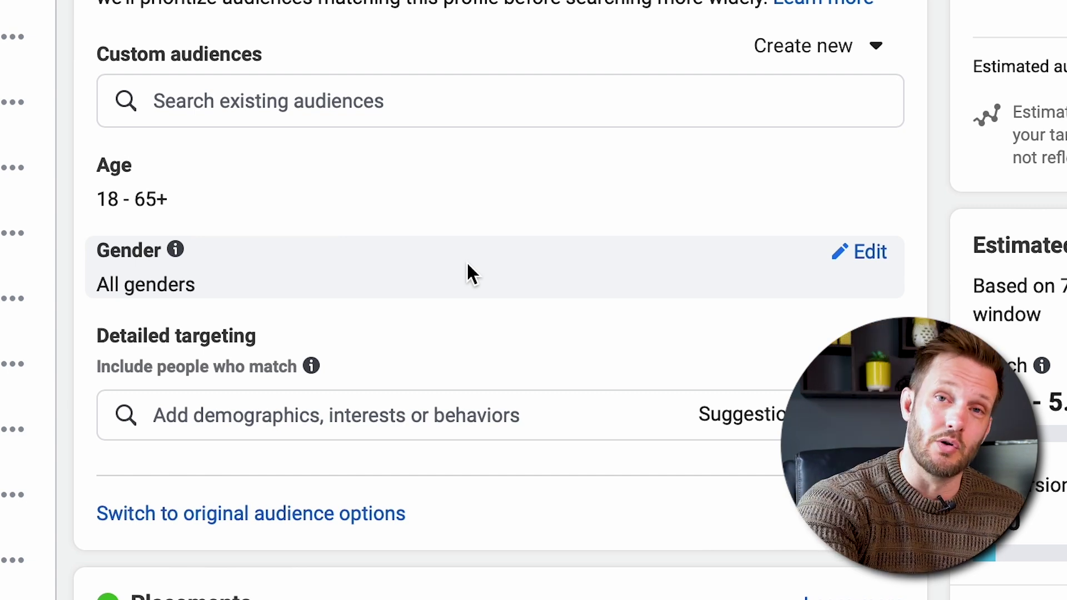
pyautogui.click(401, 96)
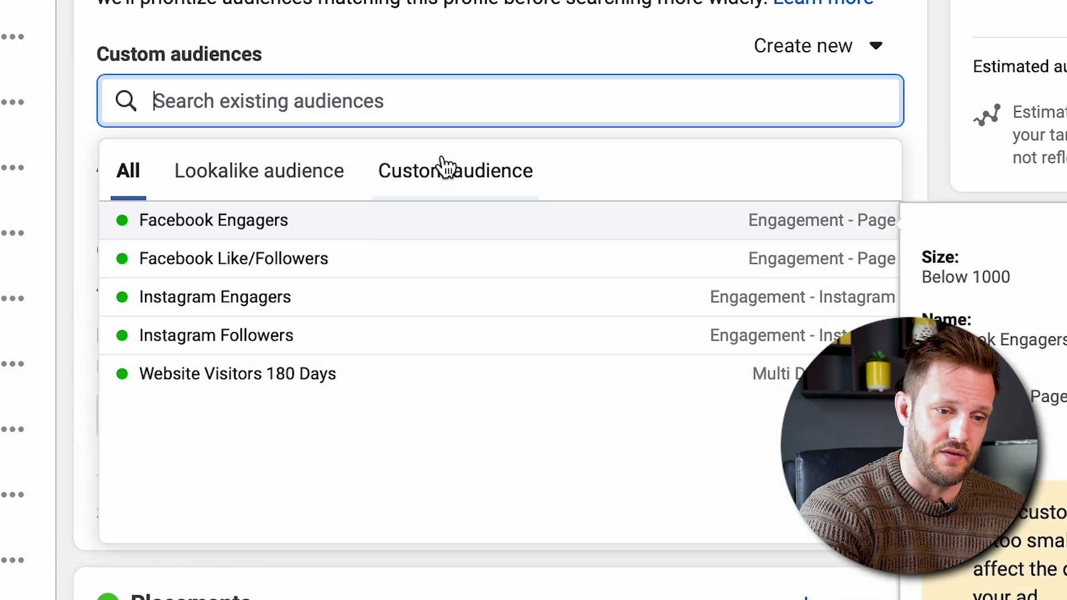
pyautogui.click(525, 49)
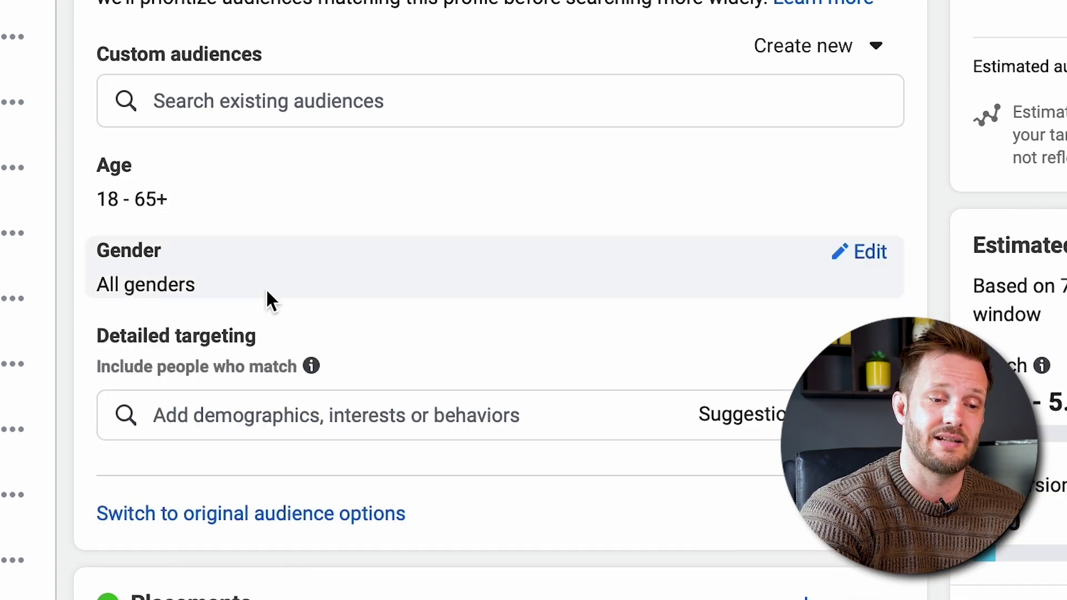
pyautogui.click(217, 417)
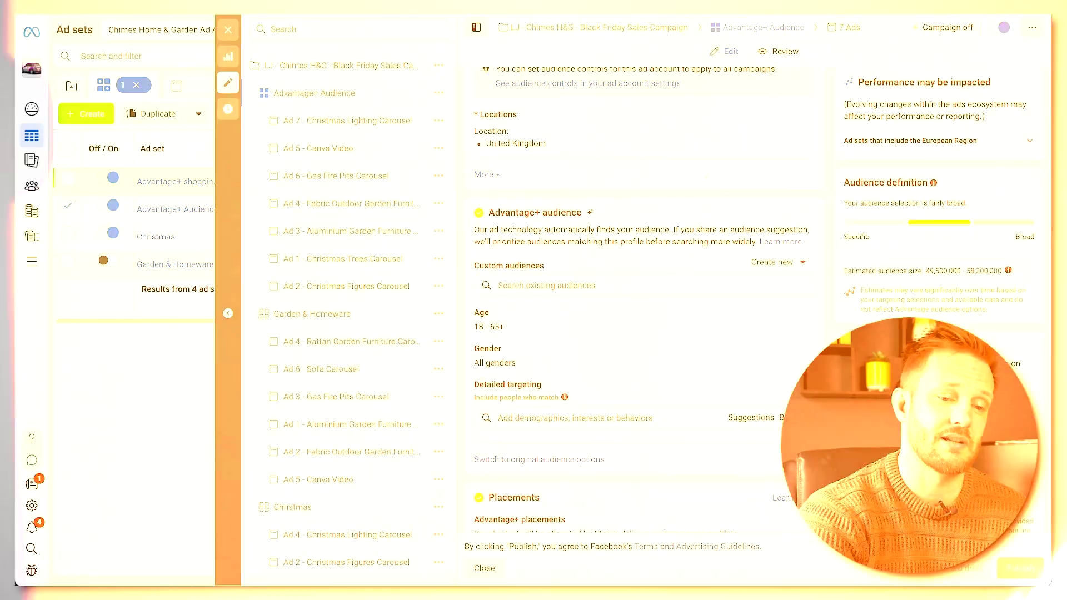
pyautogui.scroll(-2, 587, 444)
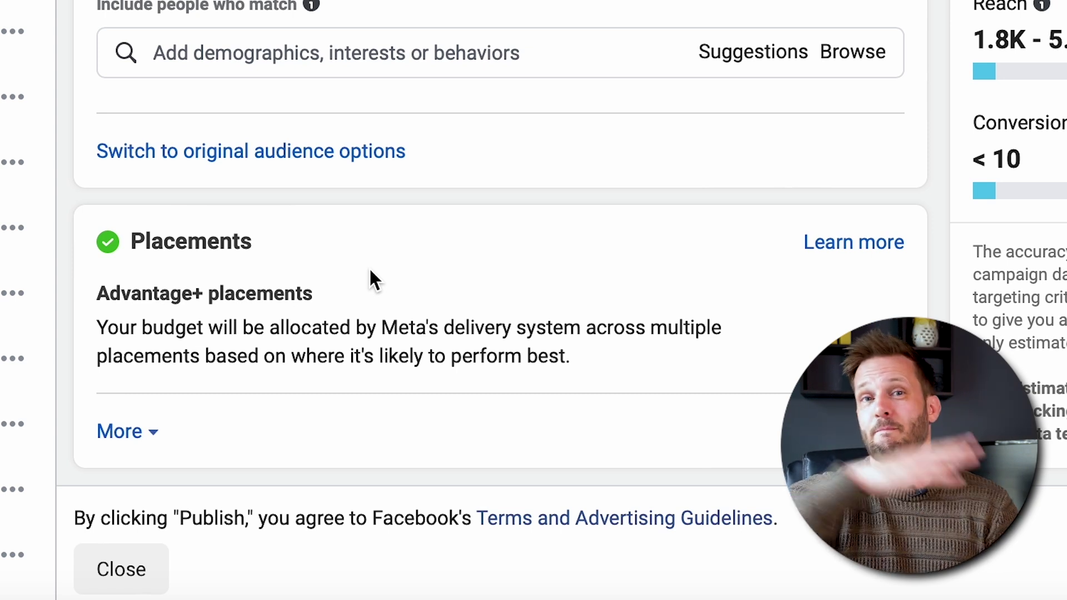
# Reveal the remaining placement settings and scroll through brand safety and suitability options.
pyautogui.click(133, 437)
pyautogui.scroll(-8, 258, 299)
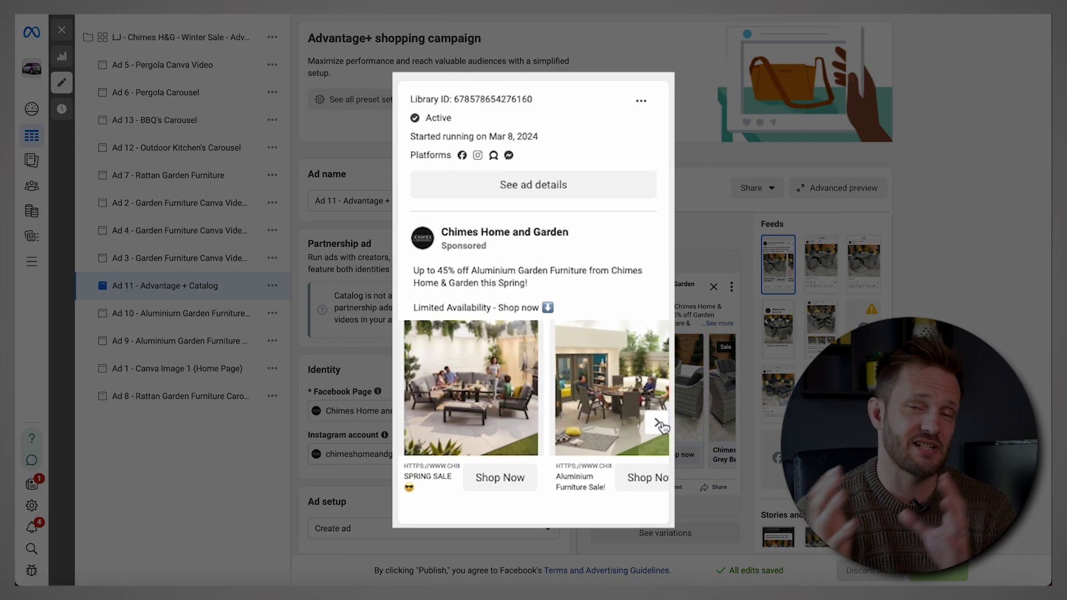
# Page the example catalog carousel forward four cards to the Free Delivery card.
pyautogui.click(662, 427)
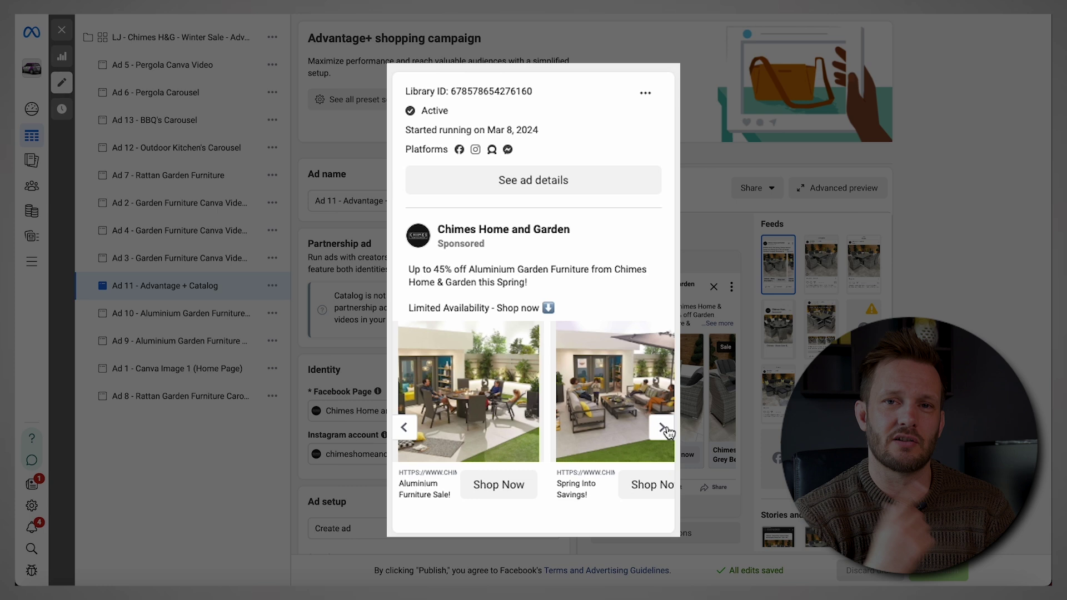
pyautogui.click(666, 429)
pyautogui.click(667, 430)
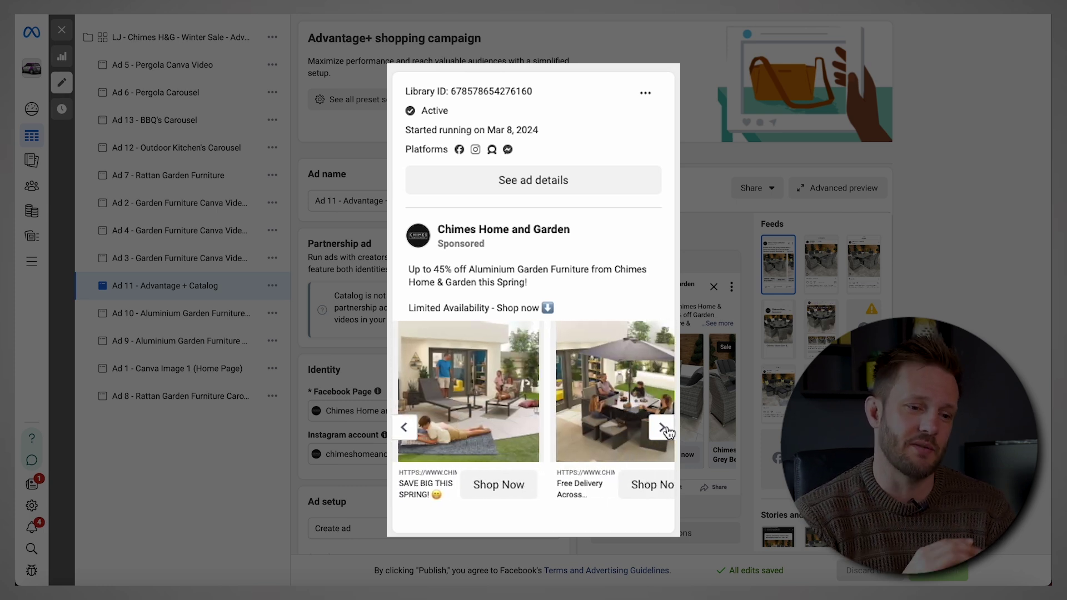
pyautogui.click(667, 429)
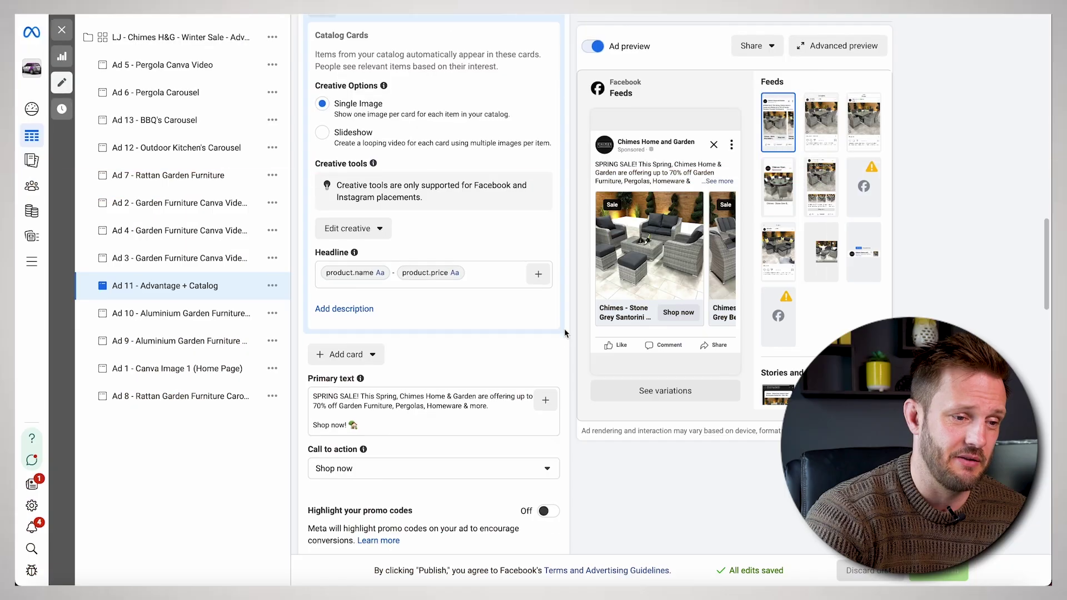
pyautogui.scroll(2, 565, 328)
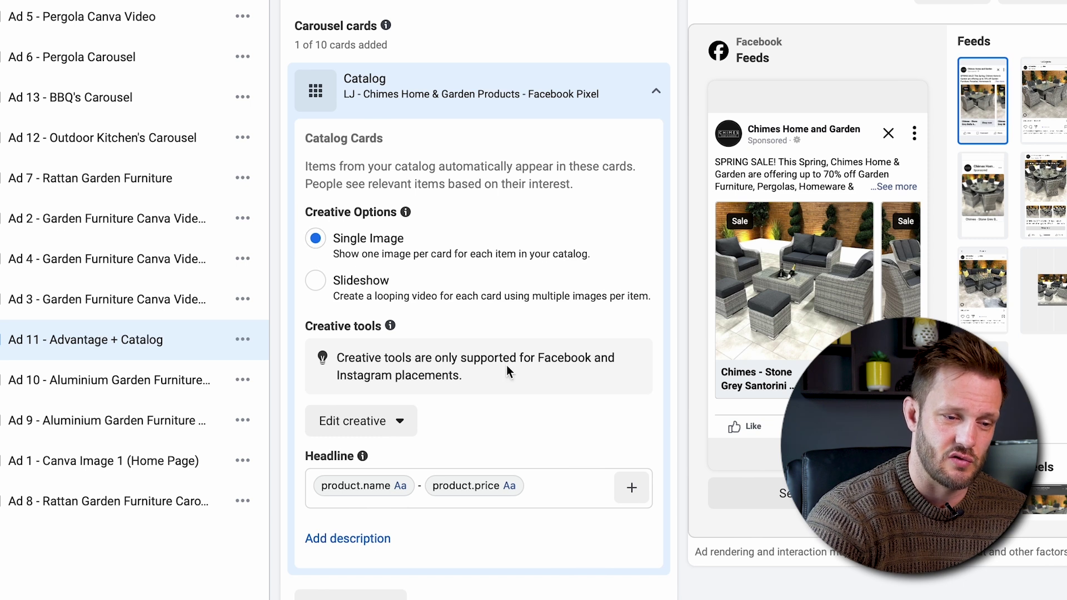
pyautogui.scroll(-8, 506, 365)
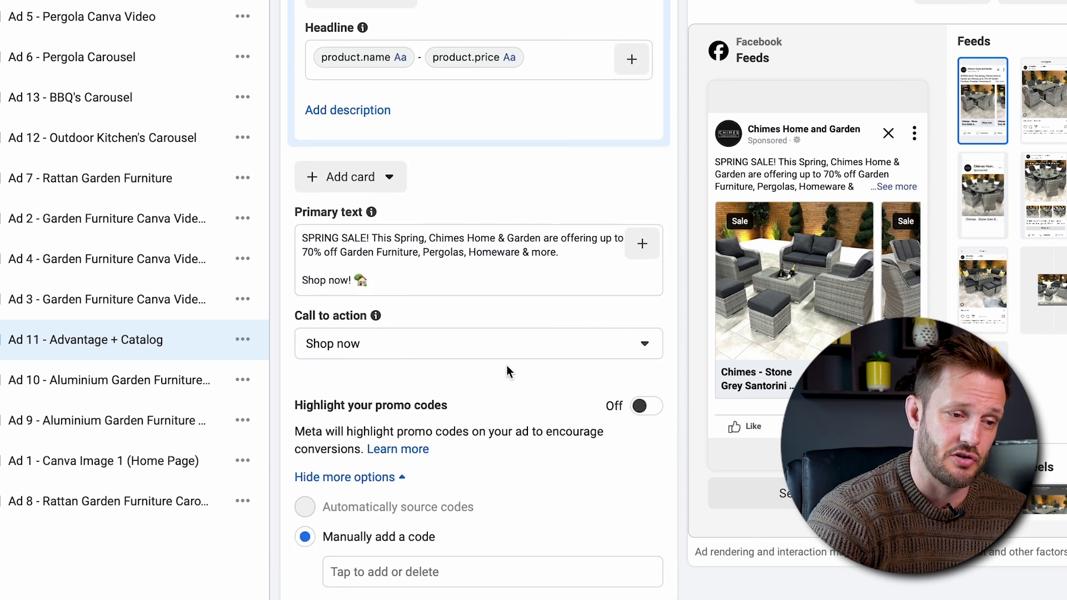
pyautogui.scroll(-2, 506, 365)
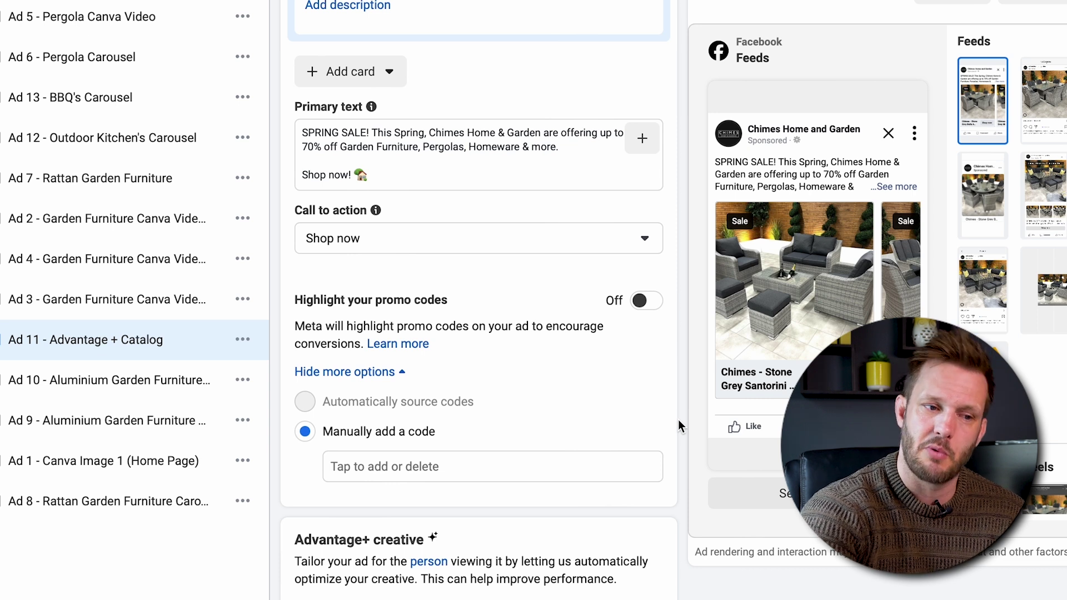
pyautogui.scroll(-4, 678, 419)
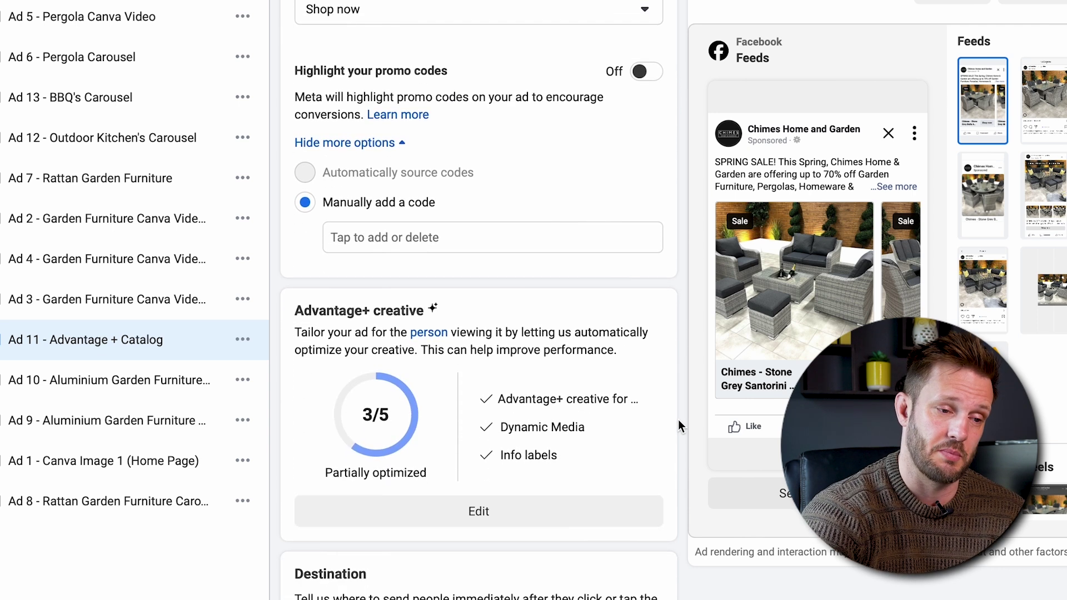
pyautogui.scroll(-3, 679, 419)
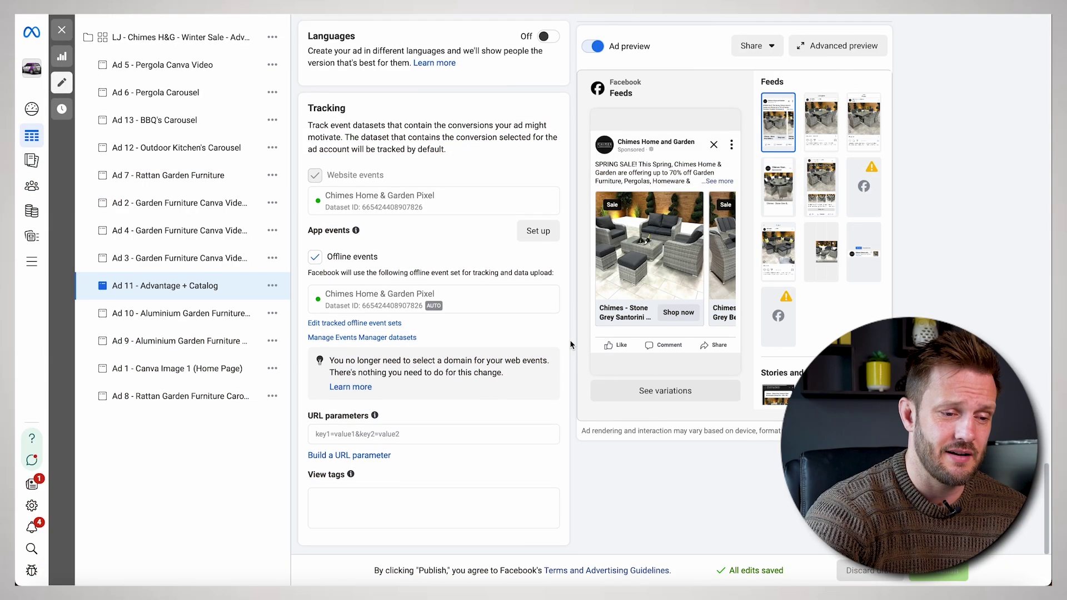
pyautogui.scroll(15, 570, 339)
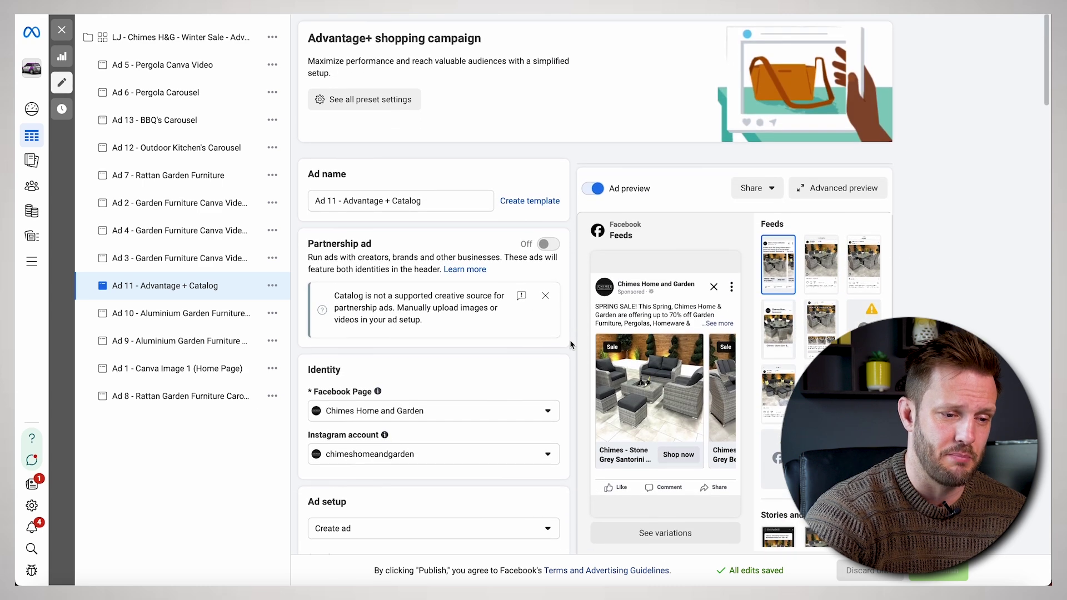
pyautogui.scroll(-1, 569, 339)
pyautogui.scroll(-5, 570, 341)
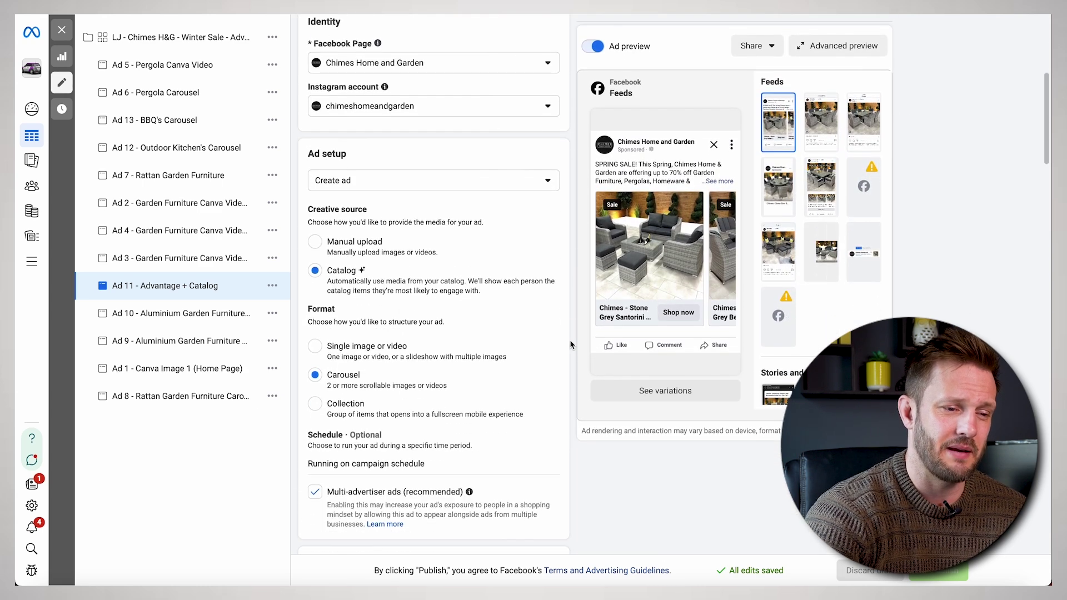
pyautogui.scroll(-5, 571, 345)
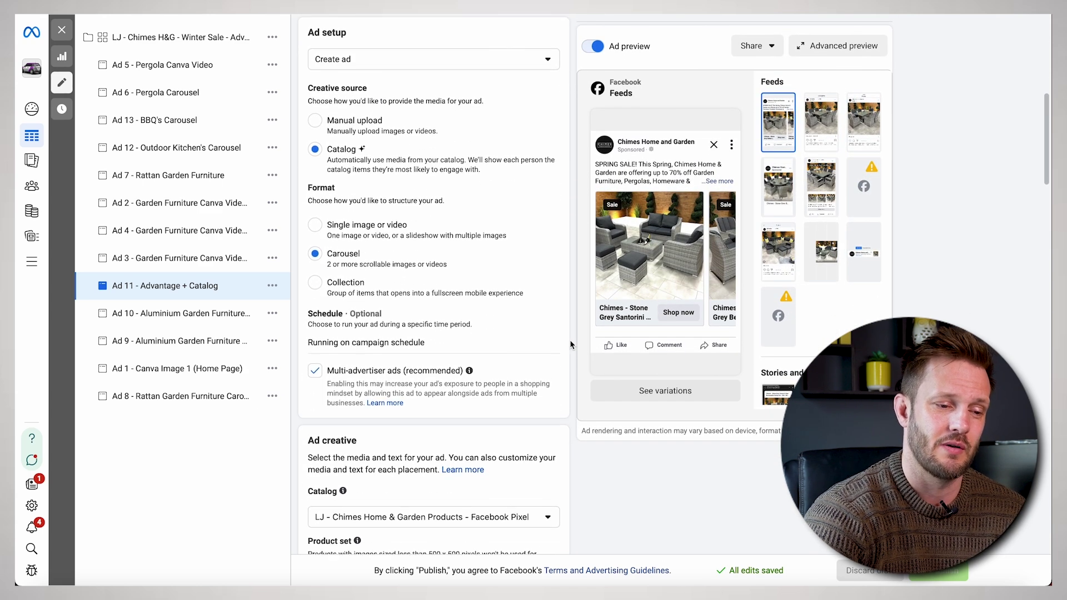
pyautogui.scroll(-1, 571, 341)
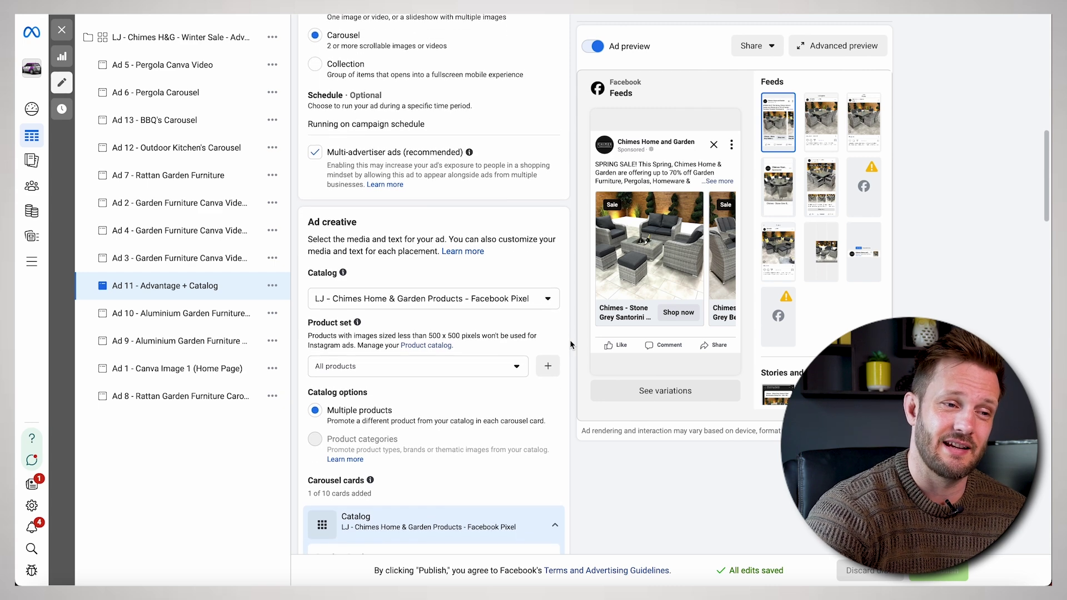